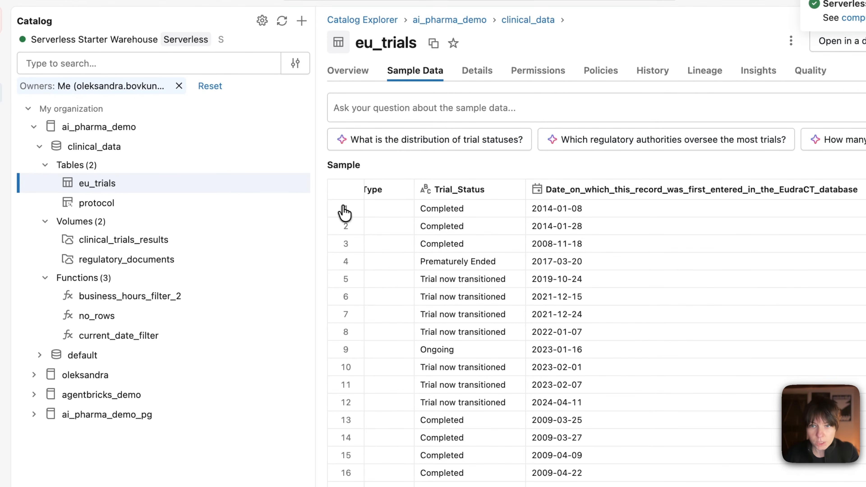
Step: Examine the files in the clinical_trials_results and regulatory_documents volumes, including a preview of nihms6040.pdf
{"action": "left_click", "coordinate": [227, 240]}
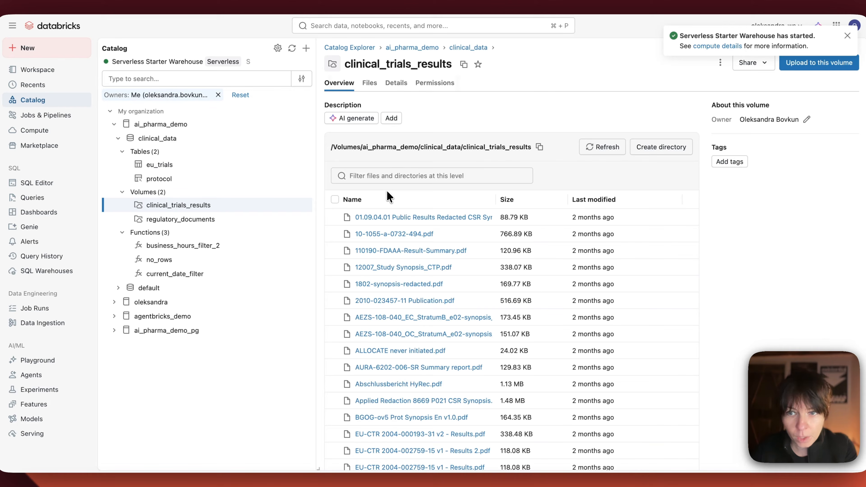
{"action": "left_click", "coordinate": [164, 221]}
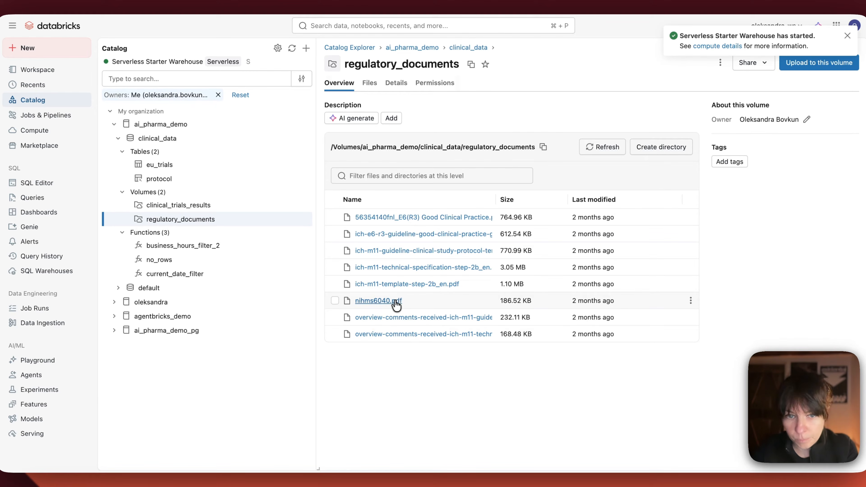
{"action": "left_click", "coordinate": [380, 301]}
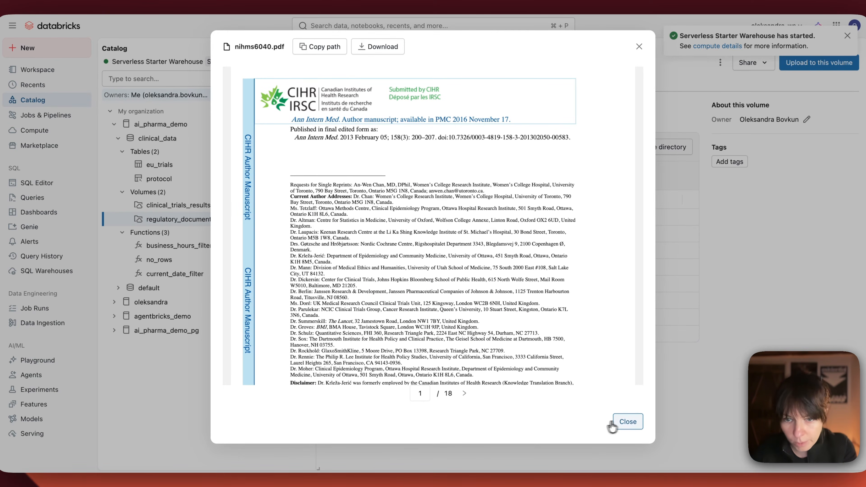
{"action": "left_click", "coordinate": [627, 422]}
{"action": "left_click", "coordinate": [122, 232]}
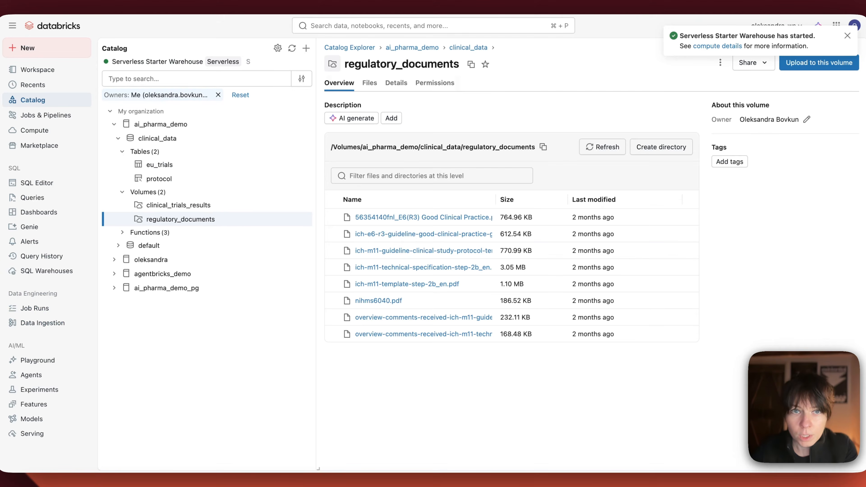
Step: Start building a new Knowledge Assistant agent and go to its knowledge source configuration
{"action": "left_click", "coordinate": [31, 374]}
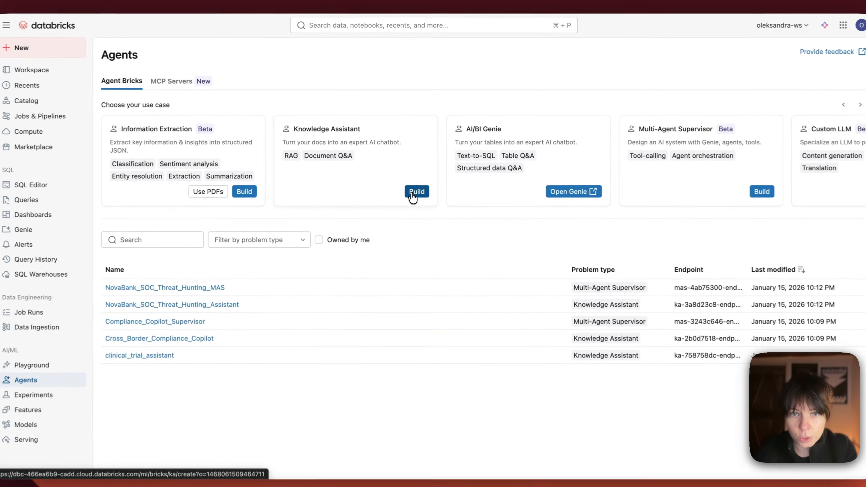
{"action": "left_click", "coordinate": [412, 194]}
{"action": "scroll", "coordinate": [328, 184], "scroll_direction": "down", "scroll_amount": 2}
{"action": "scroll", "coordinate": [300, 213], "scroll_direction": "up", "scroll_amount": 2}
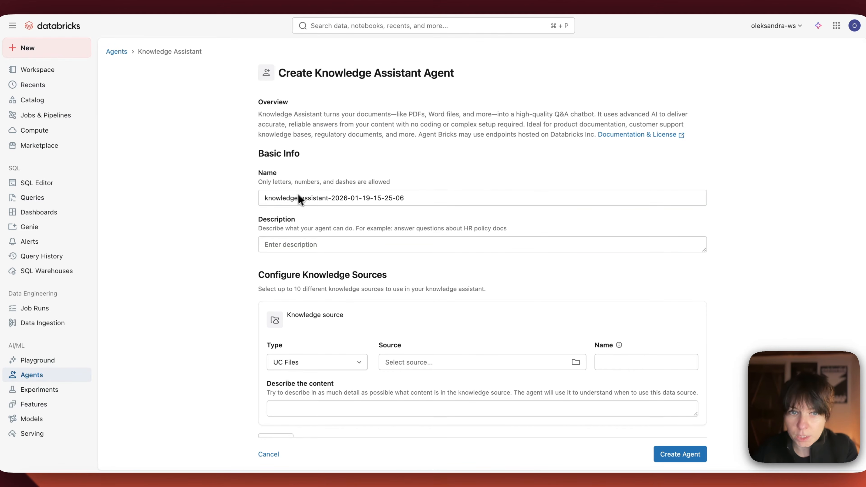
{"action": "scroll", "coordinate": [290, 262], "scroll_direction": "down", "scroll_amount": 2}
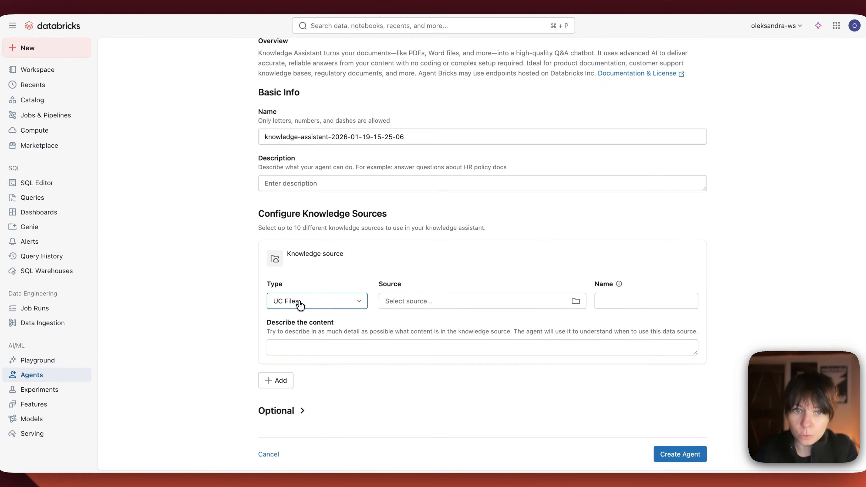
Step: Set the first knowledge source to type UC Files with the clinical_trials_results volume from ai_pharma_demo.clinical_data
{"action": "left_click", "coordinate": [300, 304]}
{"action": "left_click", "coordinate": [299, 319]}
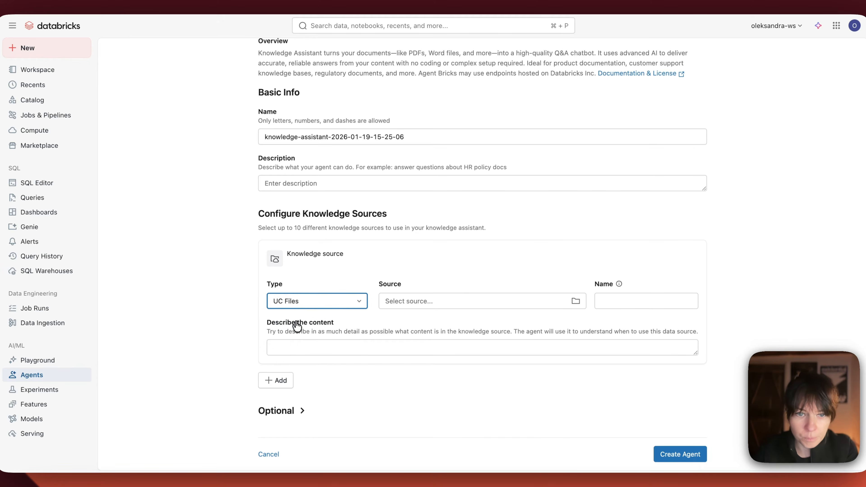
{"action": "left_click", "coordinate": [392, 304]}
{"action": "left_click", "coordinate": [328, 136]}
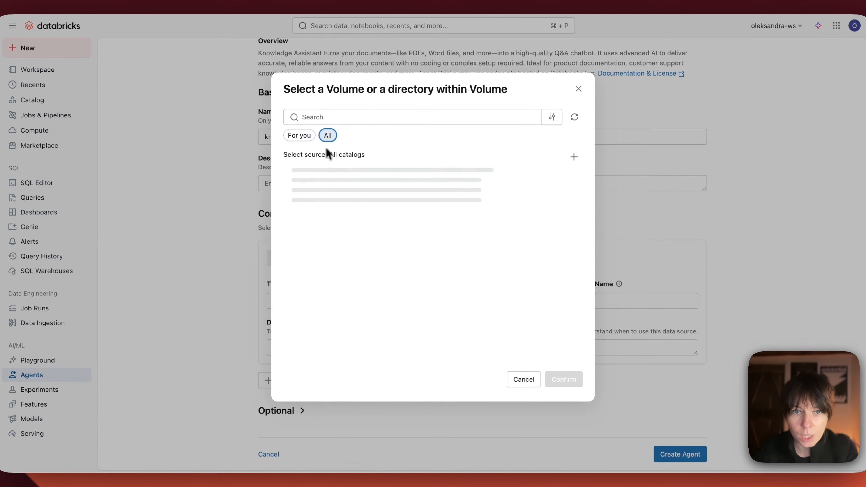
{"action": "left_click", "coordinate": [325, 186]}
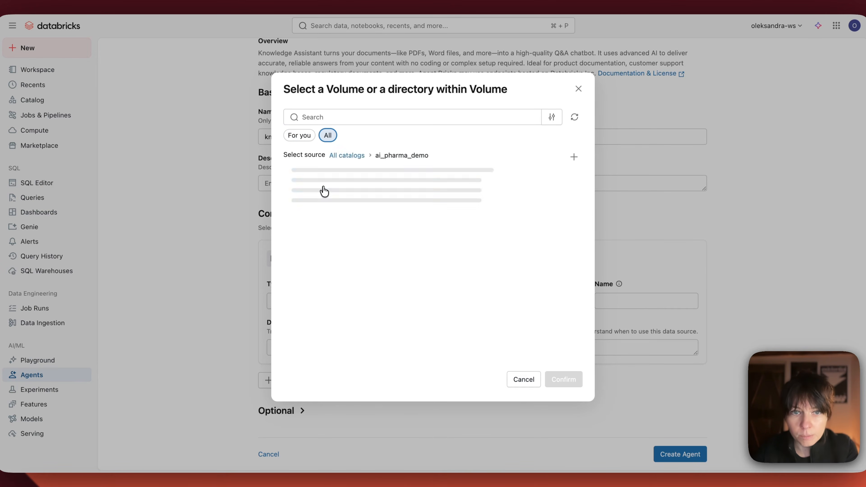
{"action": "left_click", "coordinate": [322, 171]}
{"action": "left_click", "coordinate": [321, 170]}
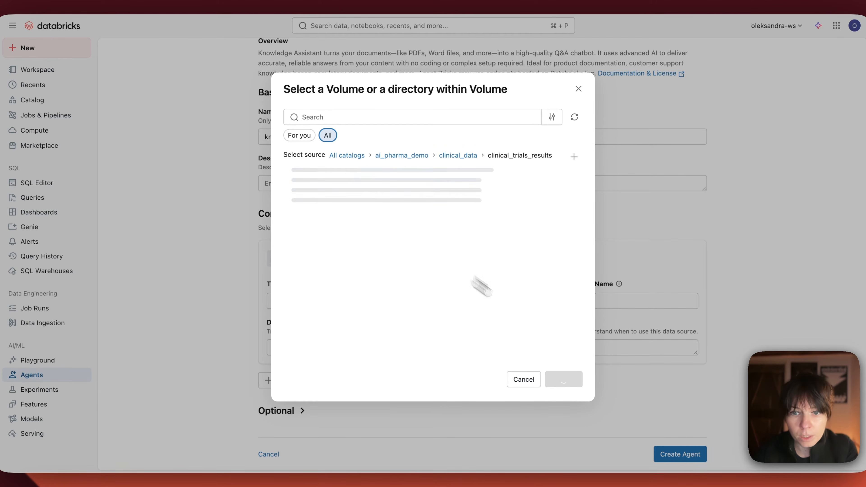
{"action": "left_click", "coordinate": [565, 383]}
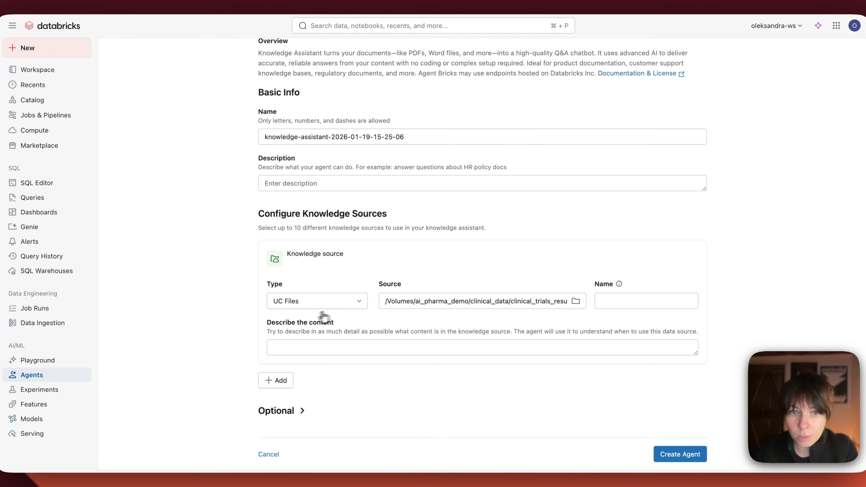
Step: Add a second UC Files knowledge source using the regulatory_documents volume from ai_pharma_demo.clinical_data
{"action": "left_click", "coordinate": [279, 380]}
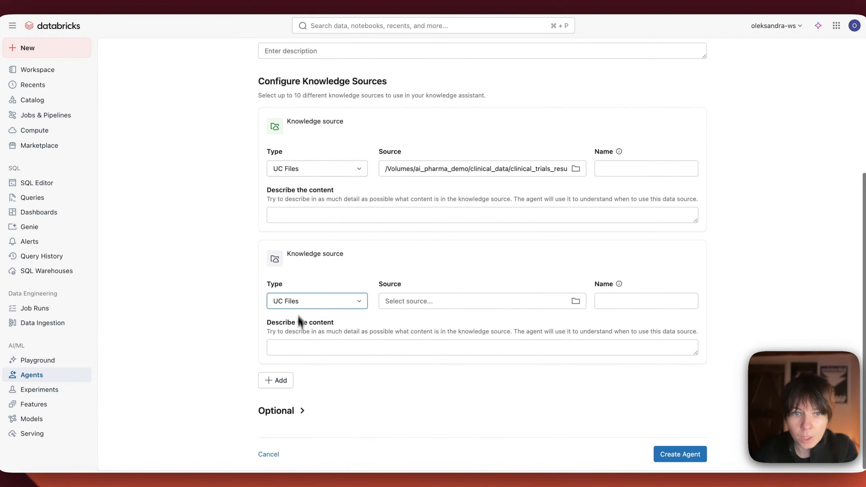
{"action": "left_click", "coordinate": [387, 300]}
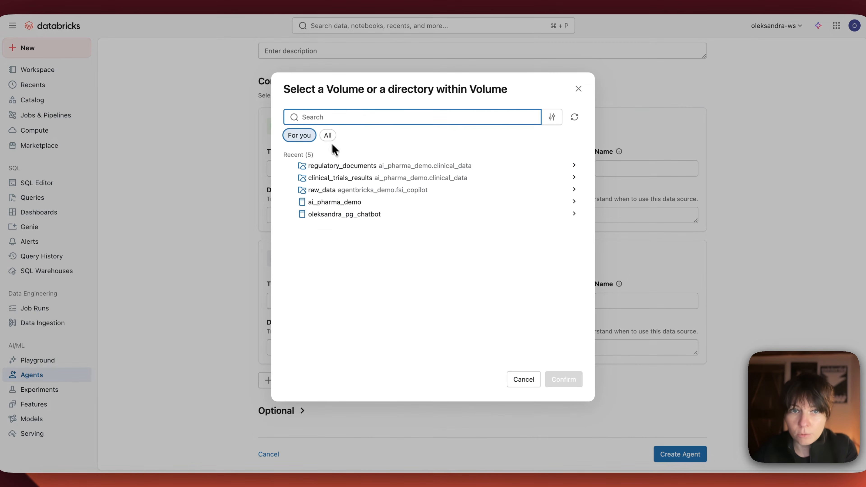
{"action": "left_click", "coordinate": [328, 136]}
{"action": "left_click", "coordinate": [326, 182]}
{"action": "left_click", "coordinate": [315, 178]}
{"action": "left_click", "coordinate": [325, 183]}
{"action": "left_click", "coordinate": [566, 379]}
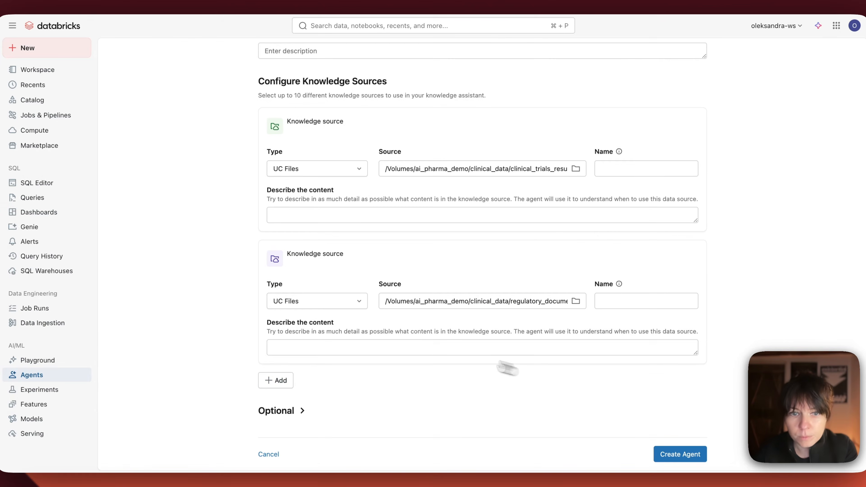
Step: Add a third knowledge source and set its type to Vector Search Index
{"action": "left_click", "coordinate": [280, 381]}
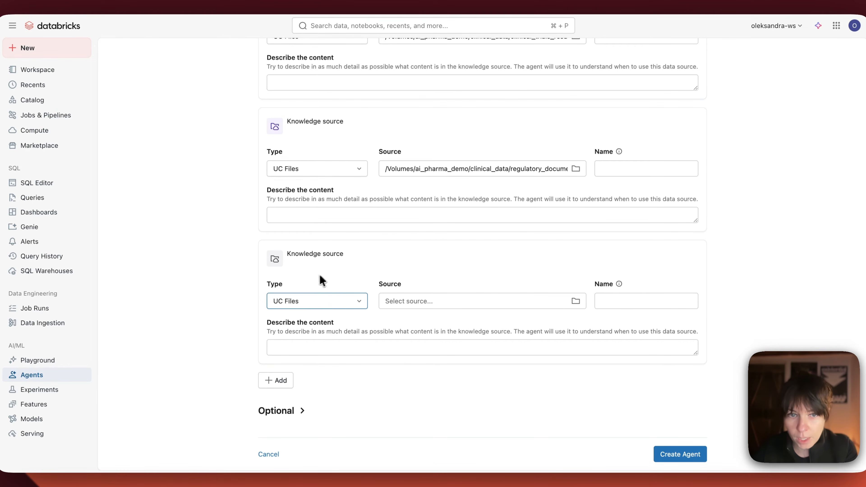
{"action": "left_click", "coordinate": [315, 305]}
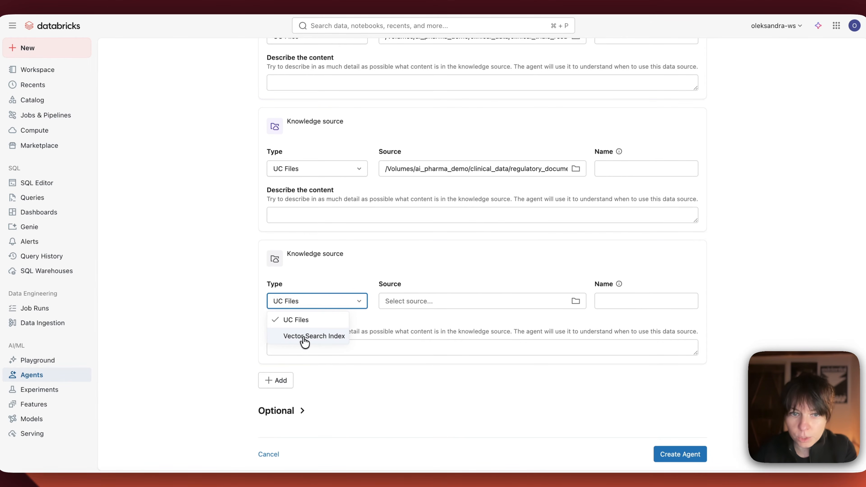
{"action": "left_click", "coordinate": [294, 337]}
{"action": "left_click", "coordinate": [346, 303]}
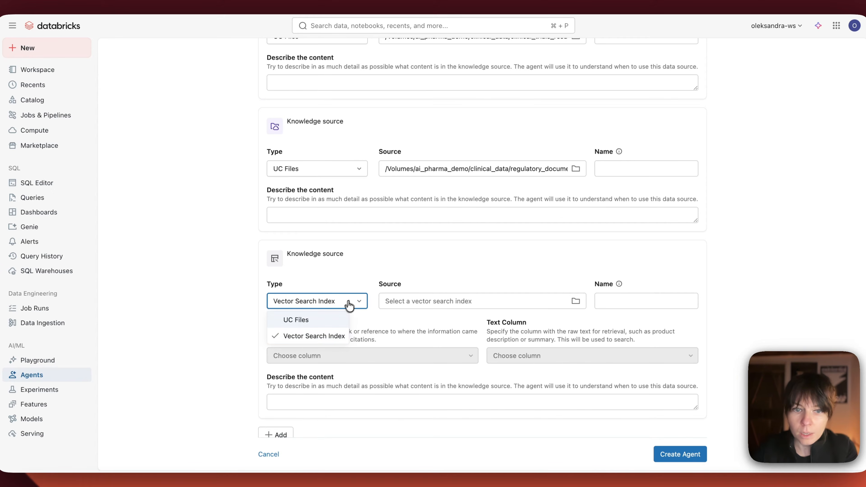
{"action": "left_click", "coordinate": [311, 339]}
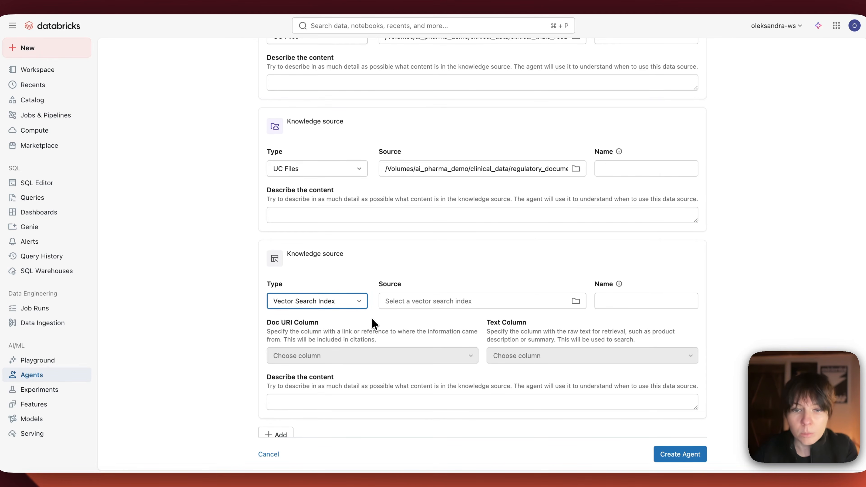
Step: Choose the protocol index from ai_pharma_demo.clinical_data as the source of the third knowledge source
{"action": "left_click", "coordinate": [392, 304]}
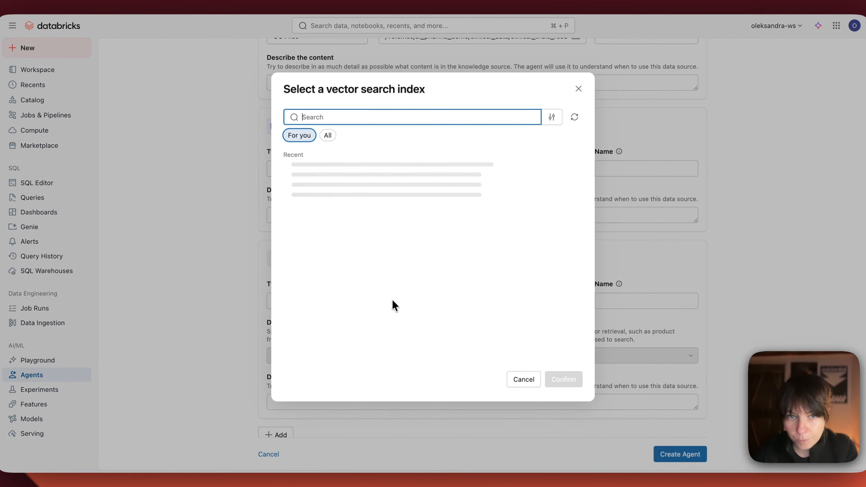
{"action": "left_click", "coordinate": [329, 137]}
{"action": "left_click", "coordinate": [312, 183]}
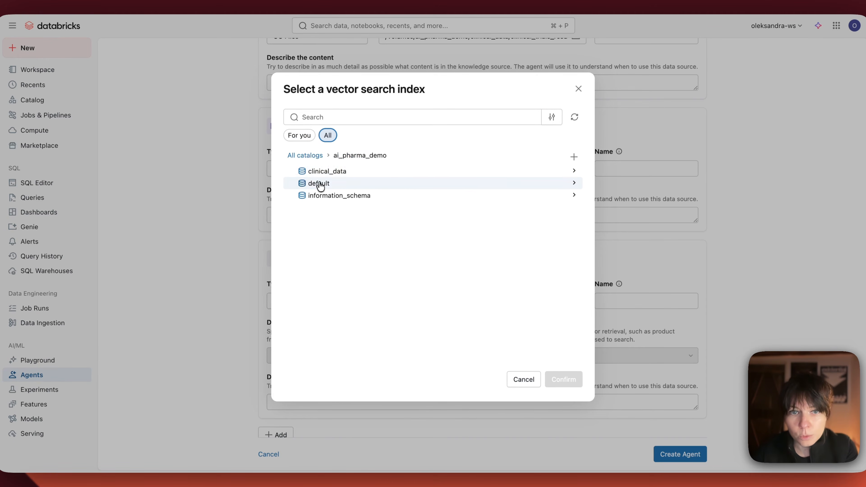
{"action": "left_click", "coordinate": [319, 172]}
{"action": "left_click", "coordinate": [319, 184]}
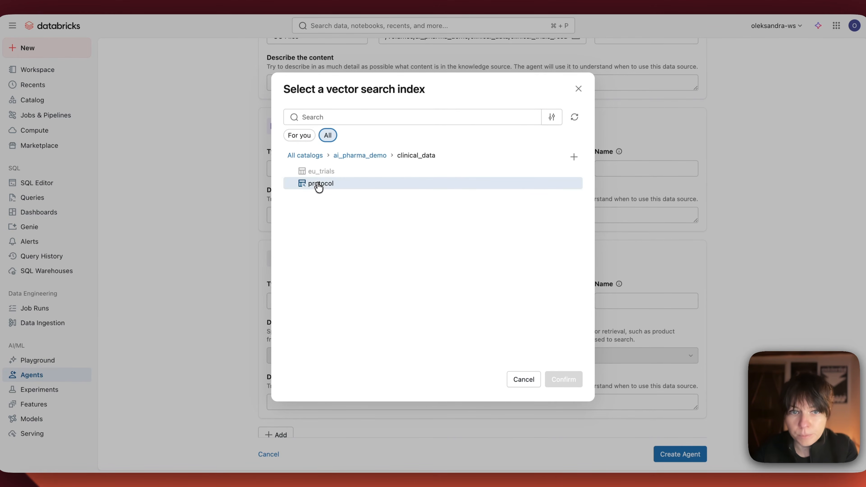
{"action": "left_click", "coordinate": [559, 380]}
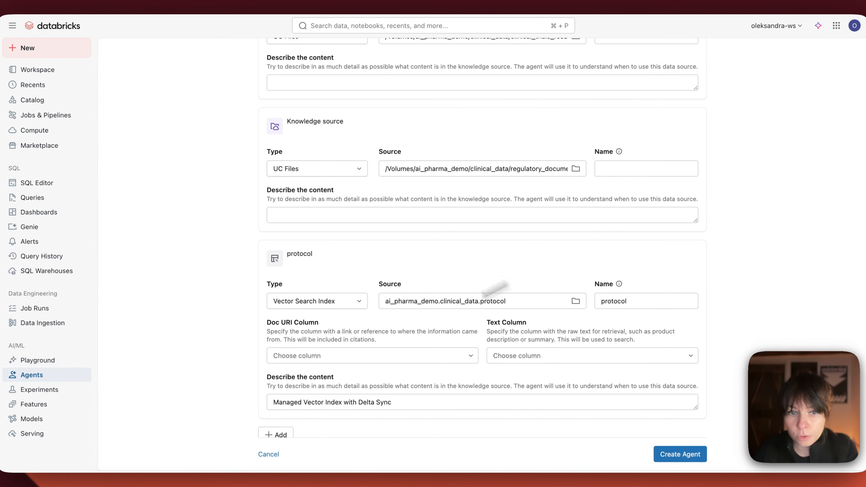
Step: Set the protocol source's Doc URI column to Link and its text column to Protocol, and create the agent
{"action": "left_click", "coordinate": [289, 358]}
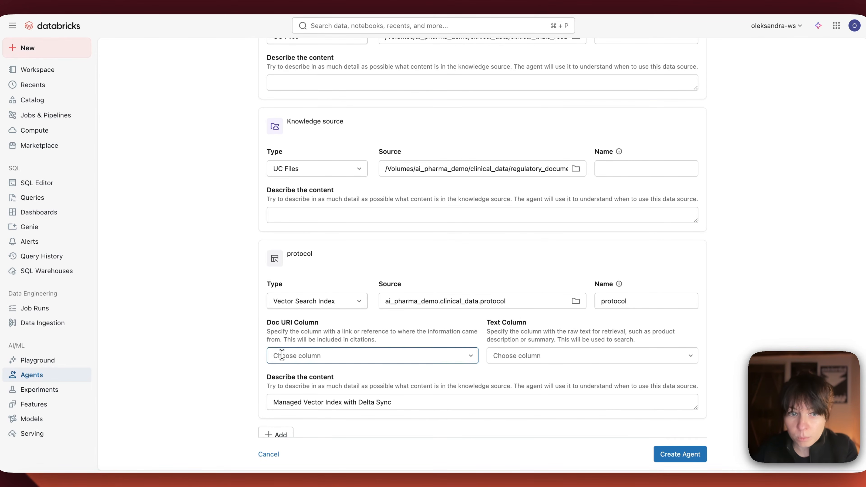
{"action": "left_click", "coordinate": [290, 321]}
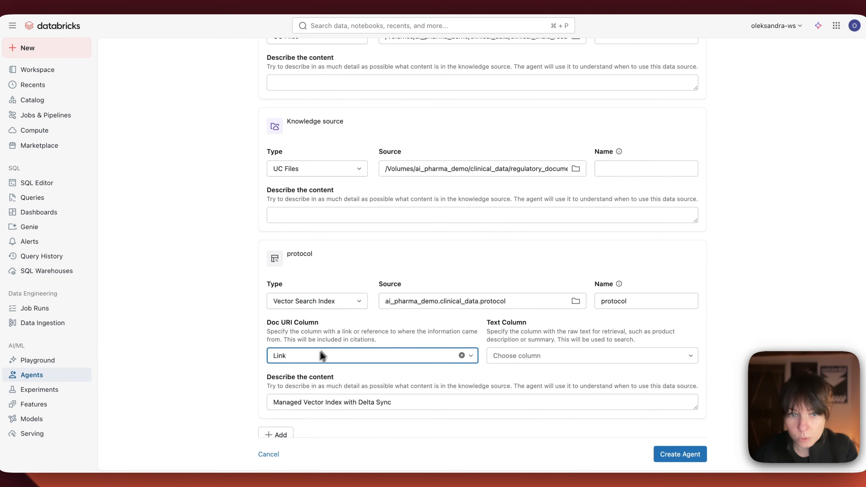
{"action": "left_click", "coordinate": [498, 355]}
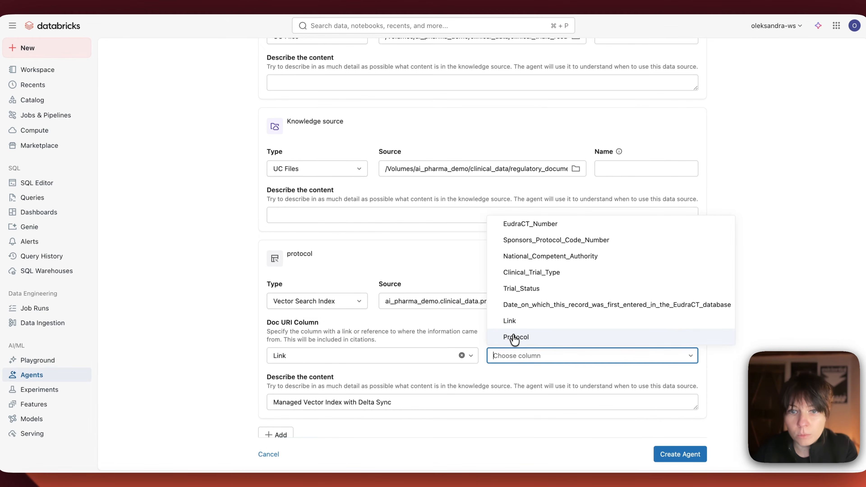
{"action": "left_click", "coordinate": [517, 337]}
{"action": "scroll", "coordinate": [355, 400], "scroll_direction": "down", "scroll_amount": 3}
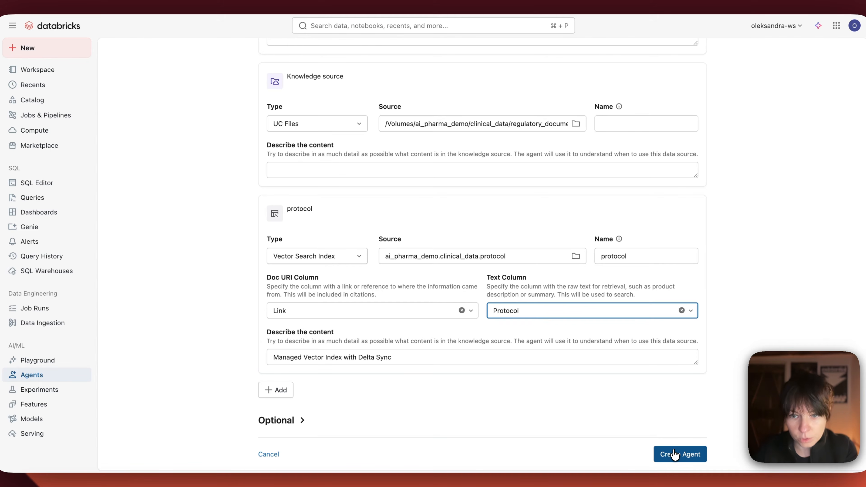
{"action": "left_click", "coordinate": [672, 458]}
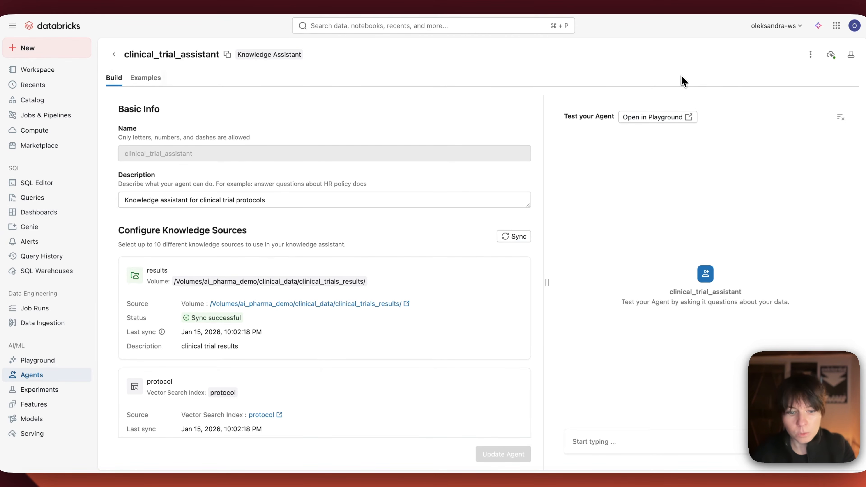
Step: Ask clinical_trial_assistant "Give a list of ongoing clinical trials and a short summary of each" and read through its answer
{"action": "left_click", "coordinate": [584, 443]}
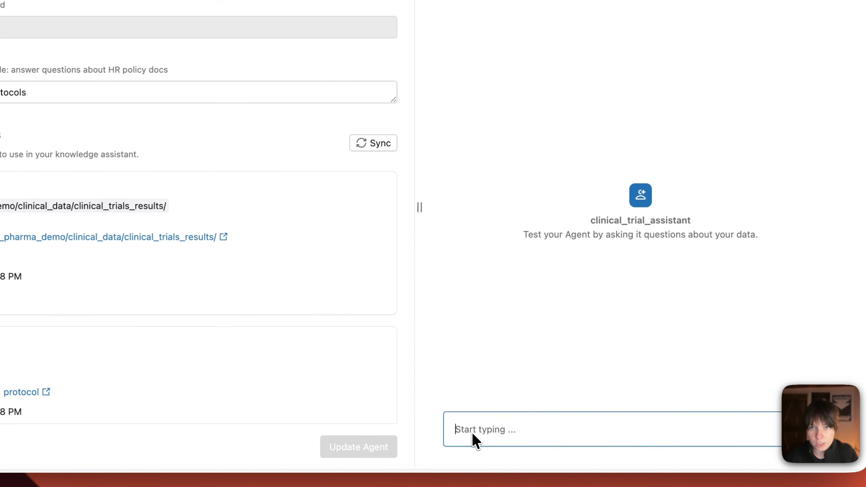
{"action": "type", "text": "Give a list of ongoing clinical trials and a short summary of each"}
{"action": "key", "text": "Return"}
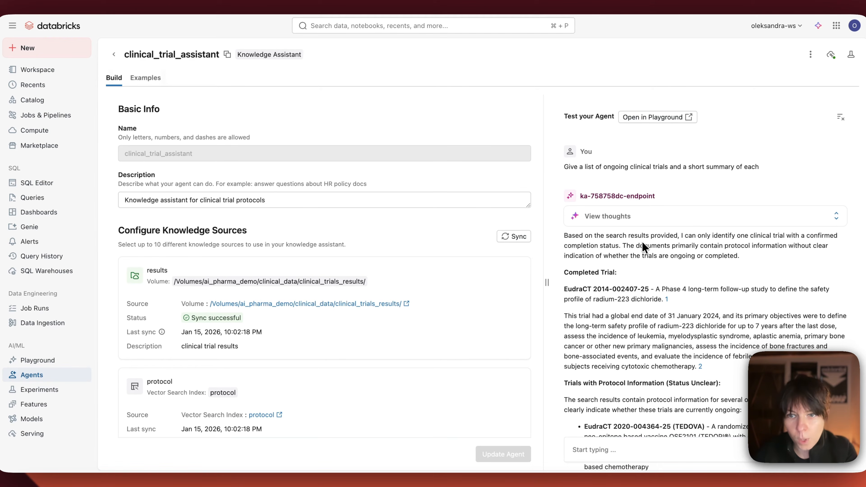
{"action": "scroll", "coordinate": [631, 251], "scroll_direction": "down", "scroll_amount": 5}
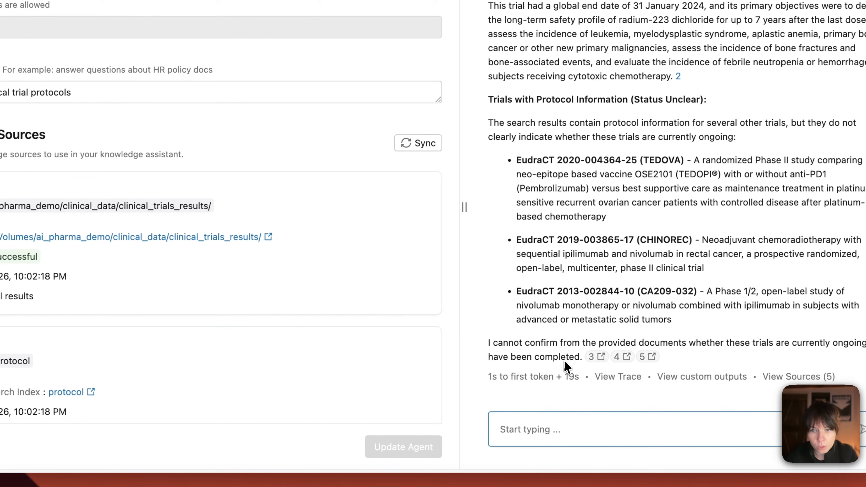
{"action": "left_click_drag", "start_coordinate": [580, 358], "coordinate": [489, 342]}
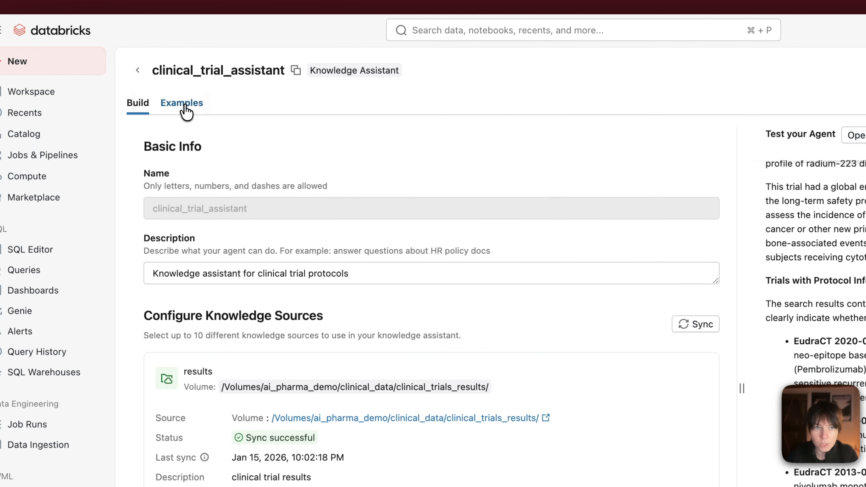
Step: Add the labeled question "what is an ongoing clinical trial?" to the examples of clinical_trial_assistant
{"action": "left_click", "coordinate": [147, 80]}
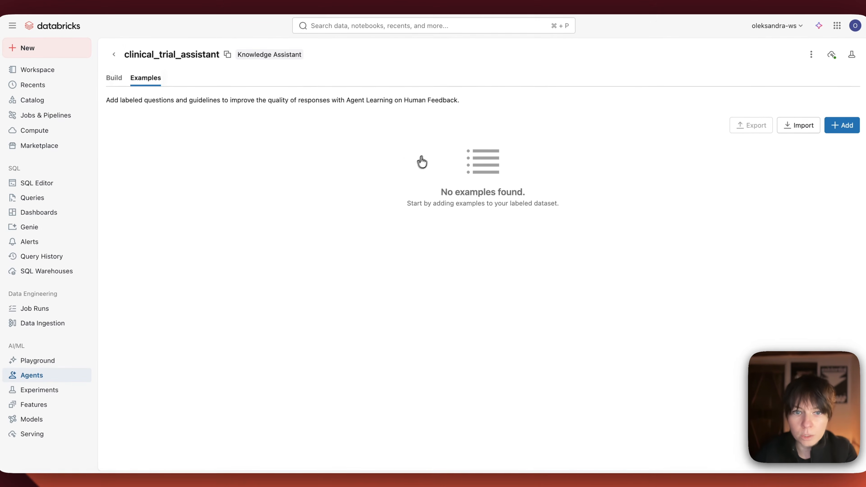
{"action": "left_click", "coordinate": [844, 130]}
{"action": "left_click", "coordinate": [469, 248]}
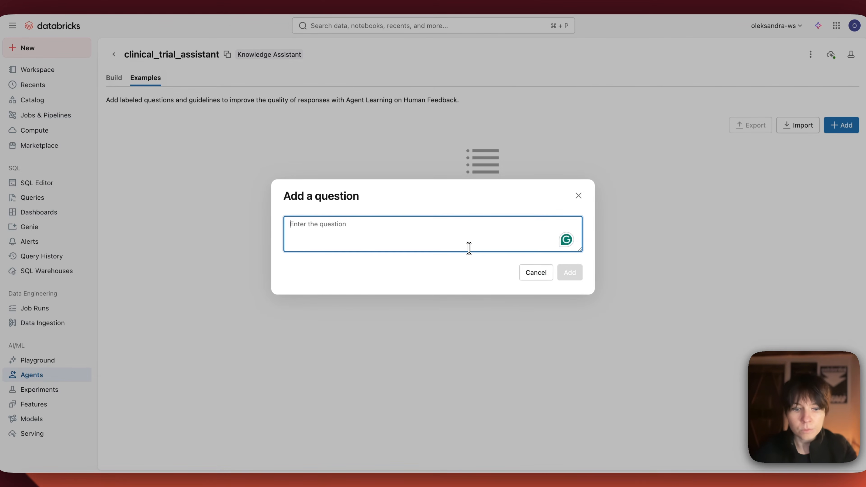
{"action": "type", "text": "what is an ongoing glinical trial?"}
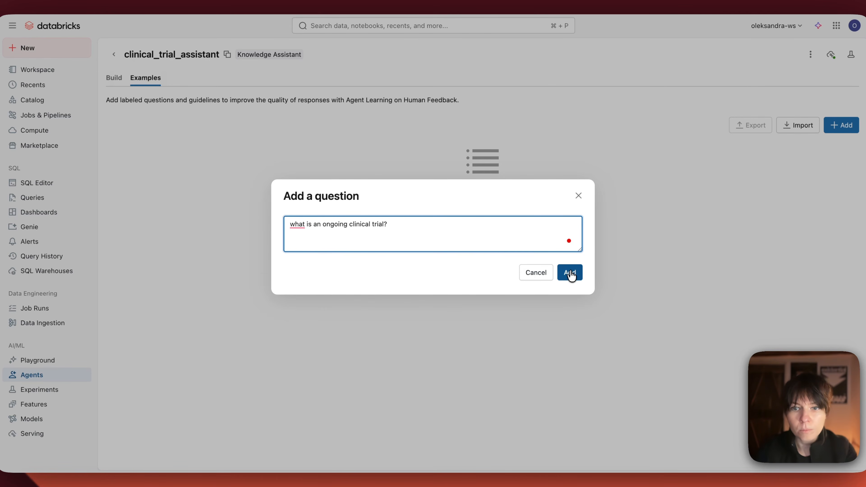
{"action": "left_click", "coordinate": [570, 272]}
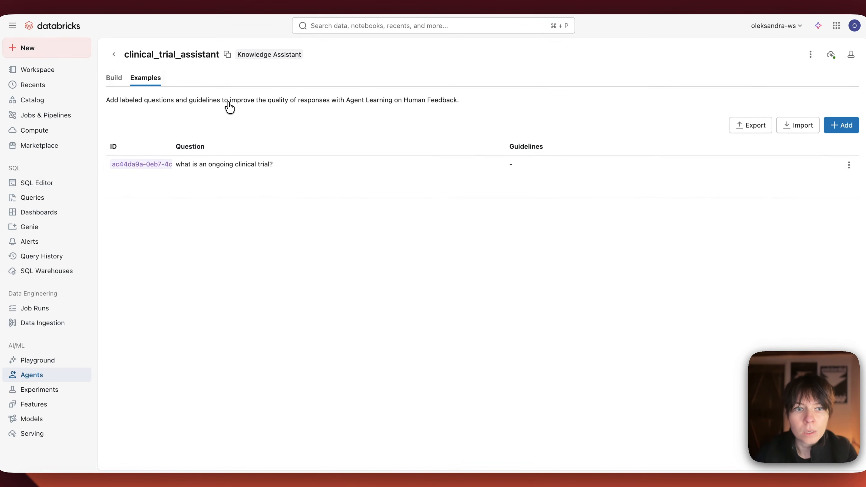
Step: Give the ongoing clinical trial question the guideline "Ongoing trials are those that have a protocol, but no corresponding results document"
{"action": "left_click", "coordinate": [155, 179]}
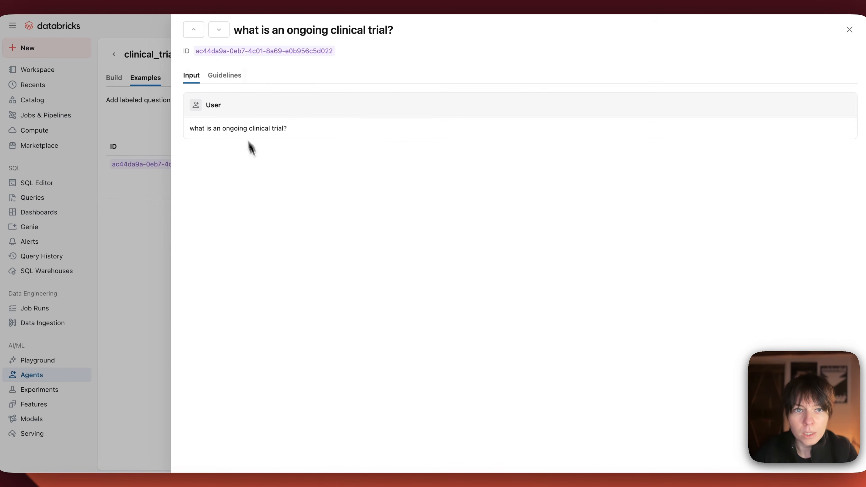
{"action": "left_click", "coordinate": [233, 79]}
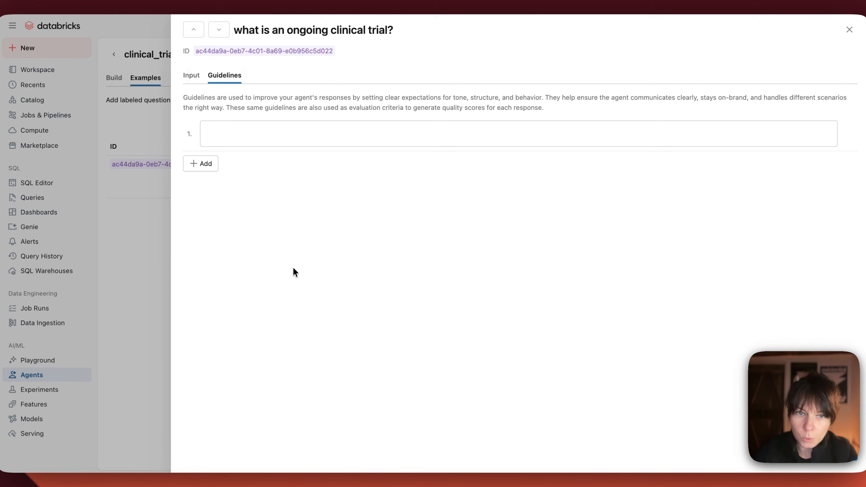
{"action": "left_click", "coordinate": [281, 132]}
{"action": "type", "text": "Ongoing trials are those that have a protocol, but no corresponding results document"}
{"action": "left_click", "coordinate": [123, 83]}
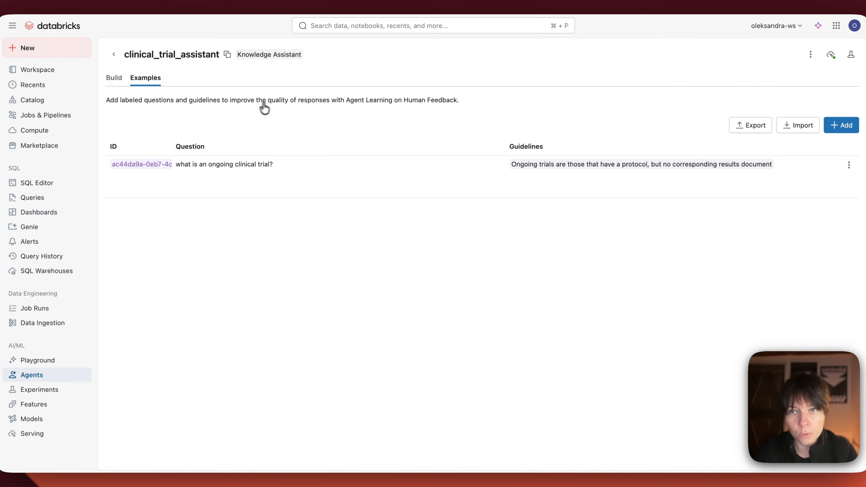
Step: Return to the agent's test chat, ask "How do eligibility criteria vary between trials targeting different cancer types", and read the answer
{"action": "left_click", "coordinate": [115, 80]}
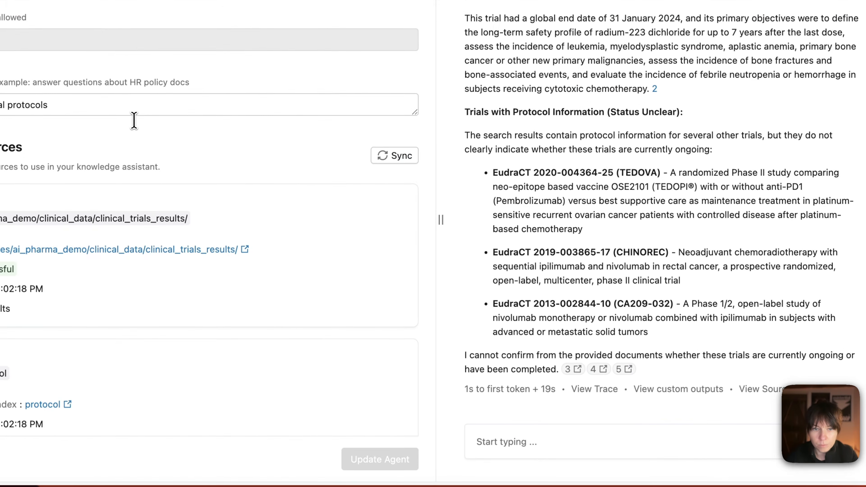
{"action": "left_click", "coordinate": [520, 440]}
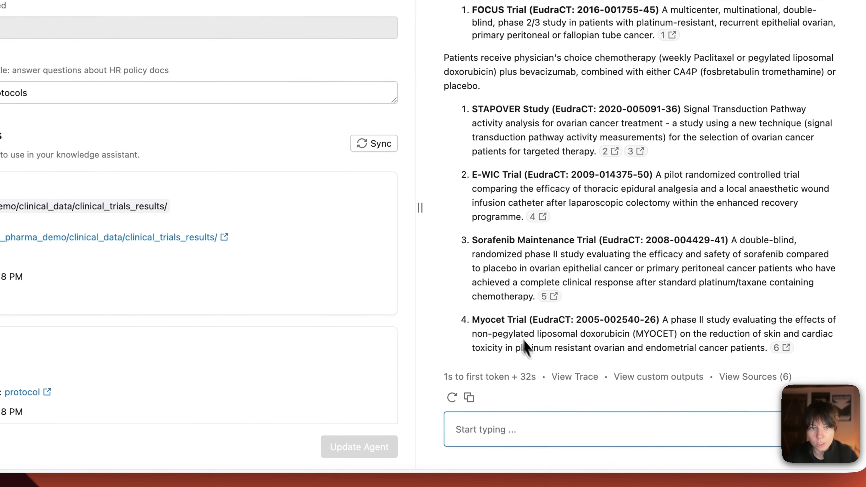
{"action": "type", "text": "How do eligibility criteria vary between trials targeting different cancer types?"}
{"action": "key", "text": "Return"}
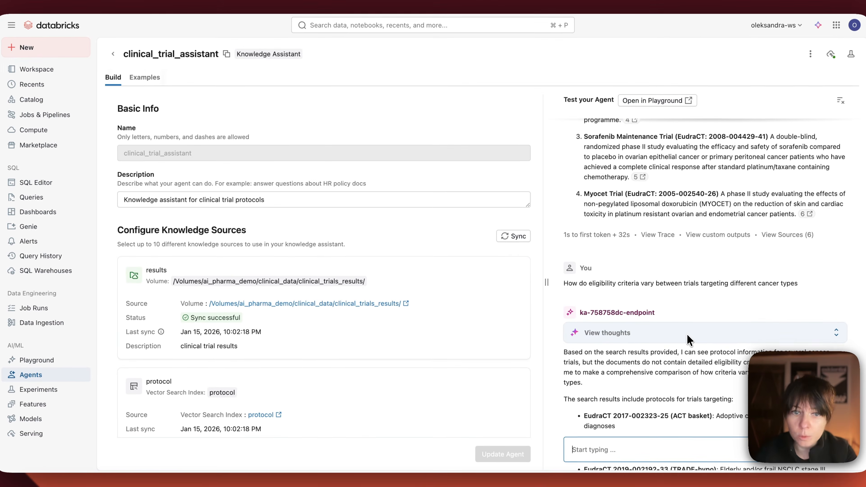
{"action": "scroll", "coordinate": [615, 280], "scroll_direction": "down", "scroll_amount": 1}
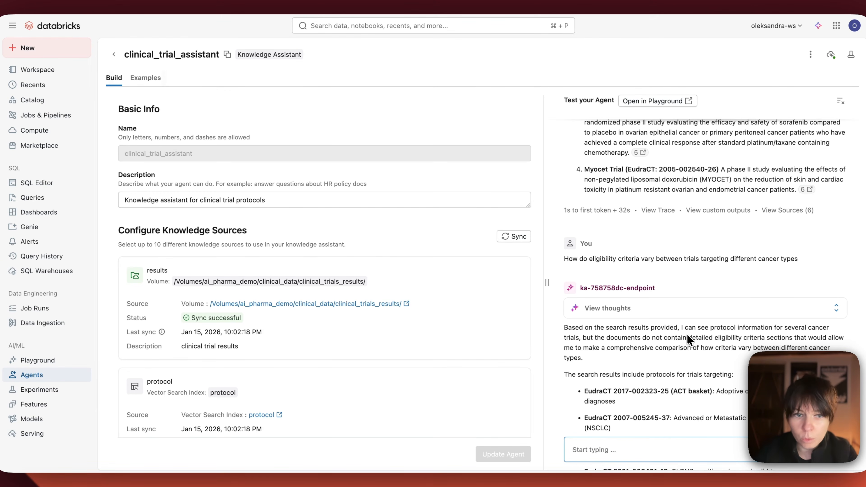
{"action": "scroll", "coordinate": [686, 334], "scroll_direction": "down", "scroll_amount": 6}
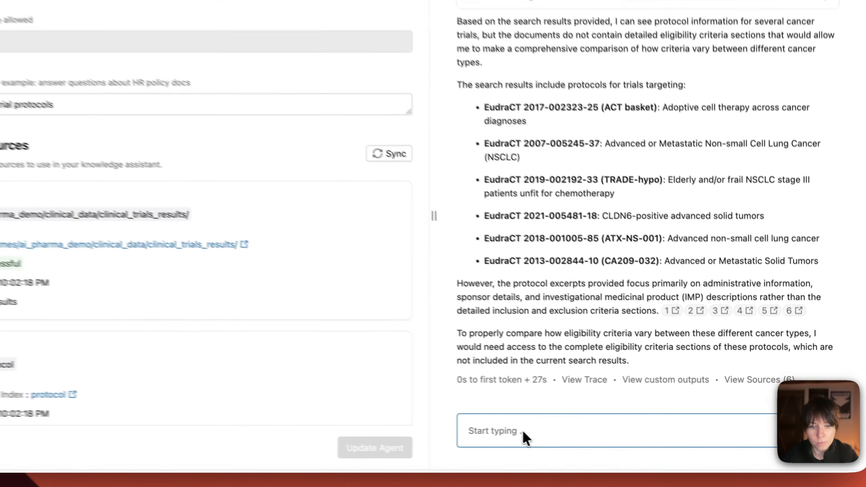
Step: Ask the agent "Are there consistent patterns in adverse event profiles across trials with similar therapies?" and read the answer
{"action": "type", "text": "Are there consistent patterns in adverse event profiles across trials with similar therapies?"}
{"action": "key", "text": "Return"}
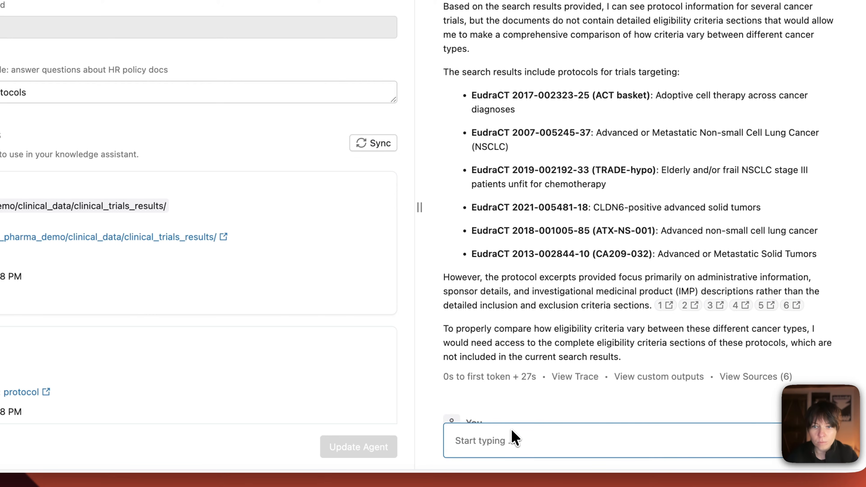
{"action": "scroll", "coordinate": [661, 273], "scroll_direction": "down", "scroll_amount": 5}
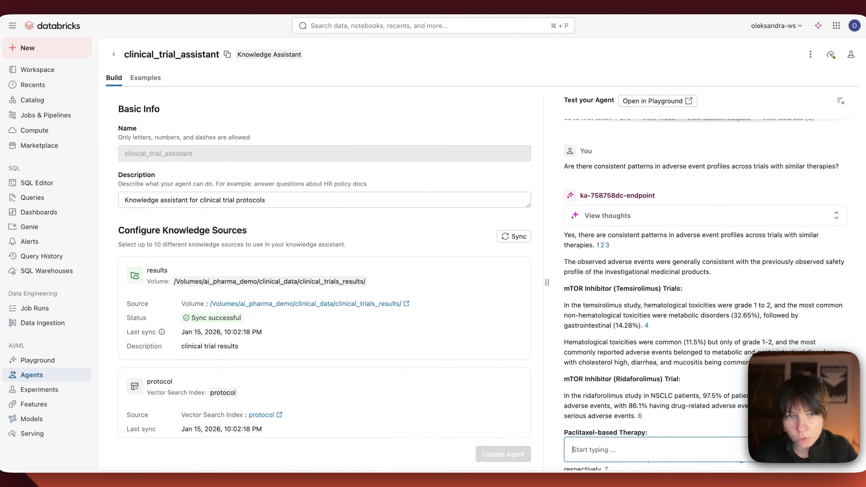
{"action": "left_click", "coordinate": [533, 444]}
{"action": "key", "text": "super+v"}
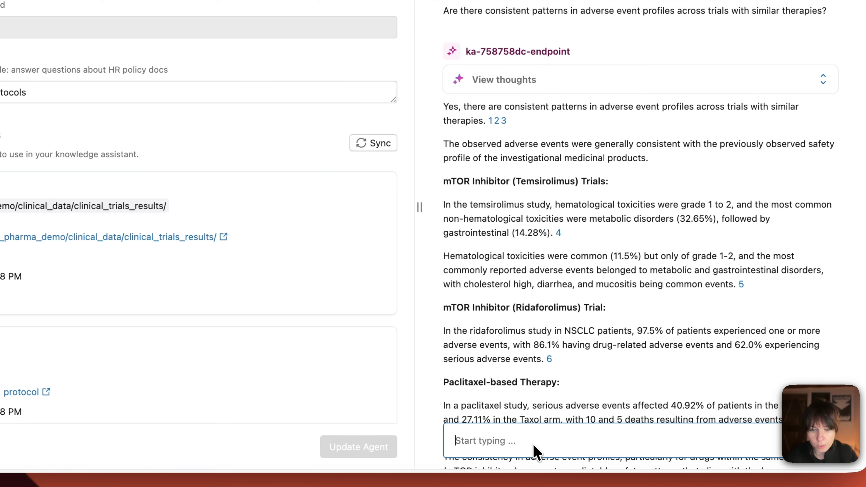
{"action": "key", "text": "Return"}
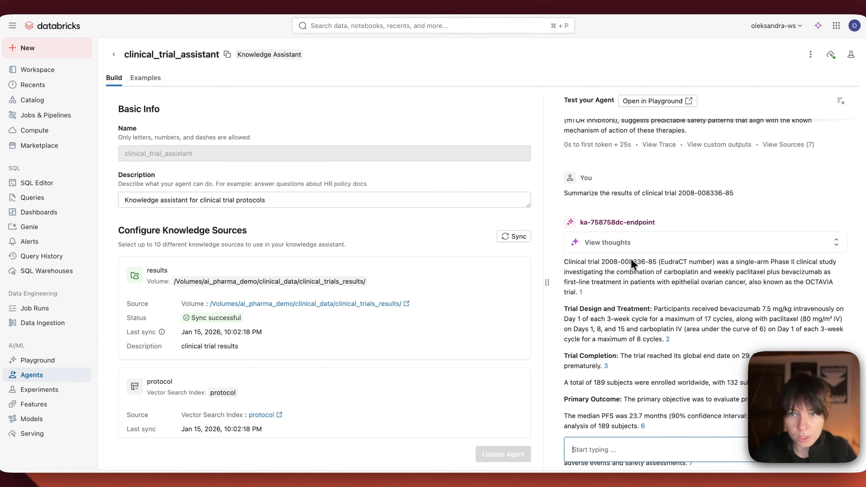
{"action": "mouse_move", "coordinate": [581, 292]}
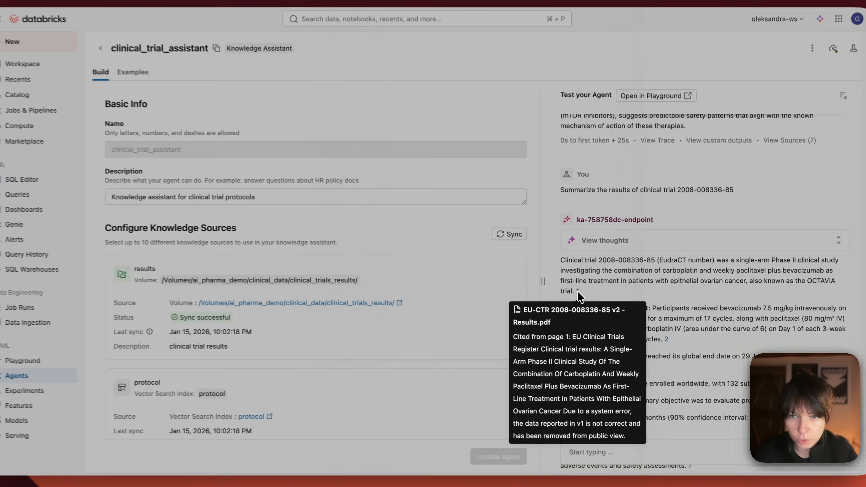
{"action": "left_click", "coordinate": [522, 273]}
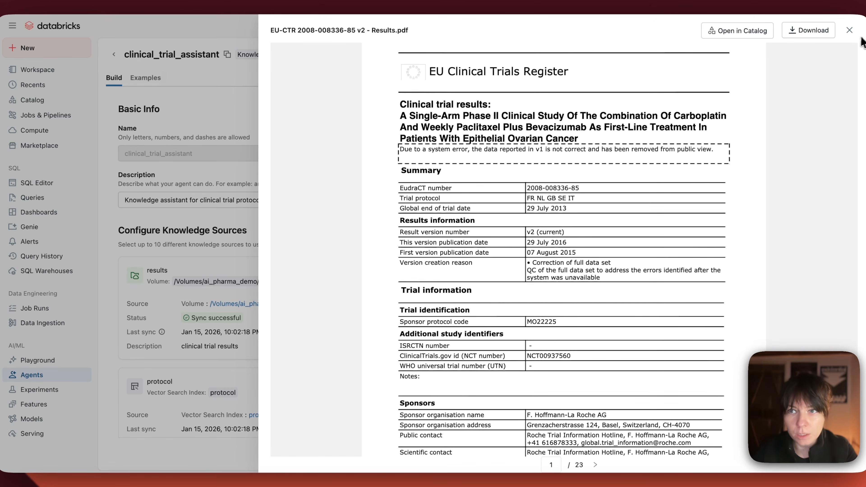
{"action": "left_click", "coordinate": [849, 30]}
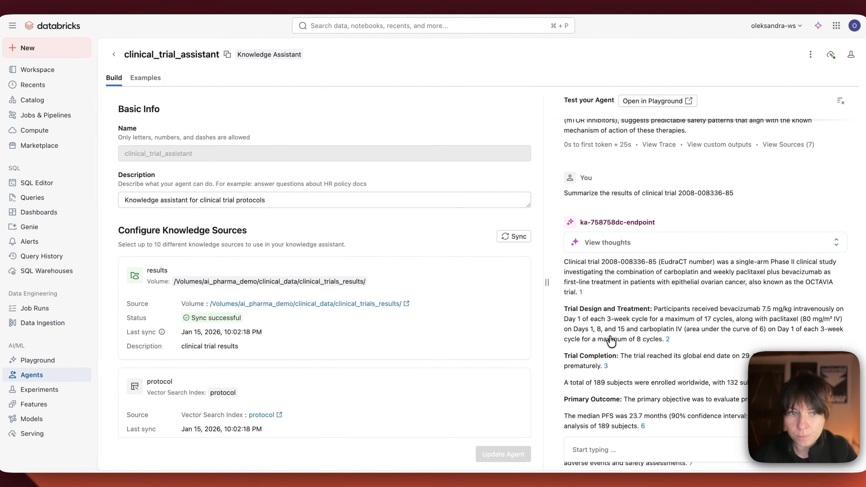
Step: Read the rest of the trial summary and send the follow-up "Select all trials of the same cancer type."
{"action": "scroll", "coordinate": [611, 341], "scroll_direction": "down", "scroll_amount": 5}
{"action": "left_click", "coordinate": [577, 444]}
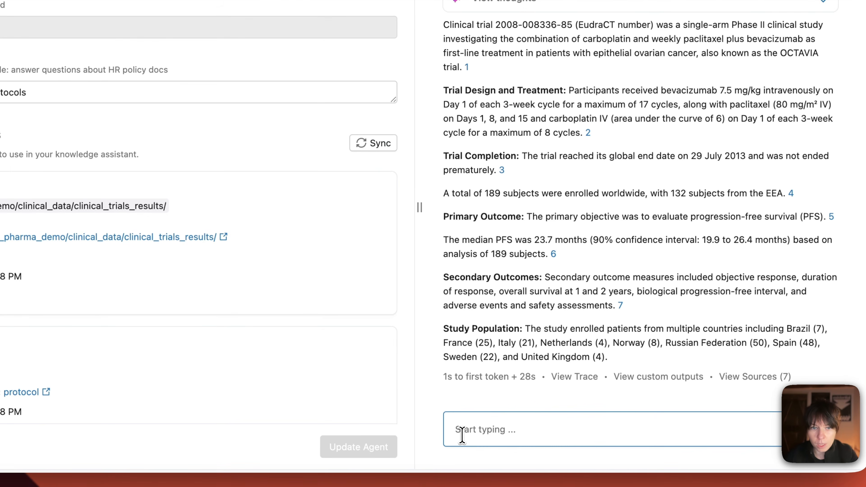
{"action": "type", "text": "Select all trials of the same cancer type."}
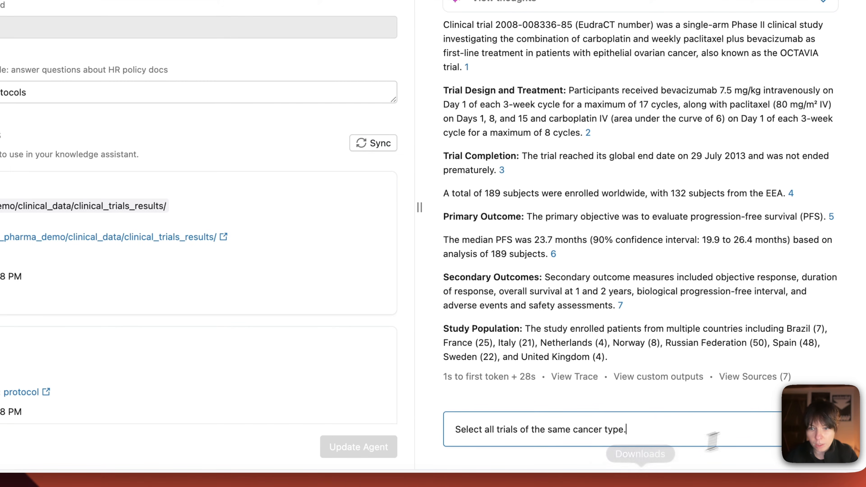
{"action": "left_click", "coordinate": [764, 427]}
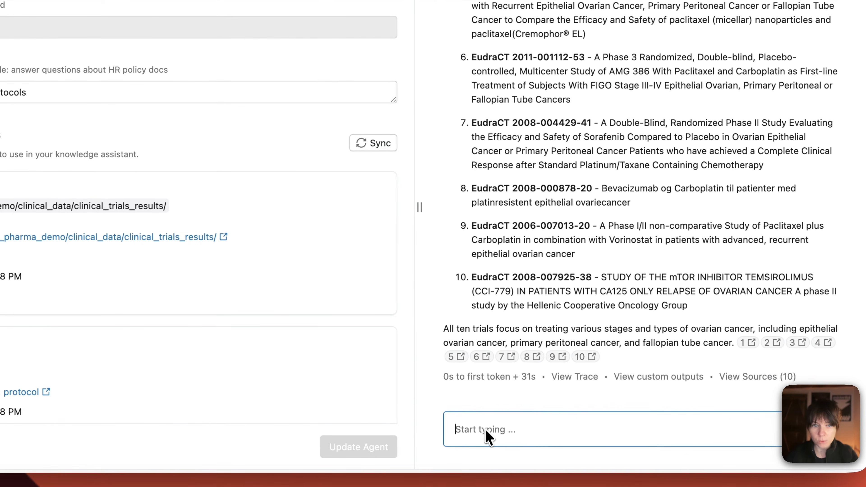
{"action": "left_click", "coordinate": [478, 425]}
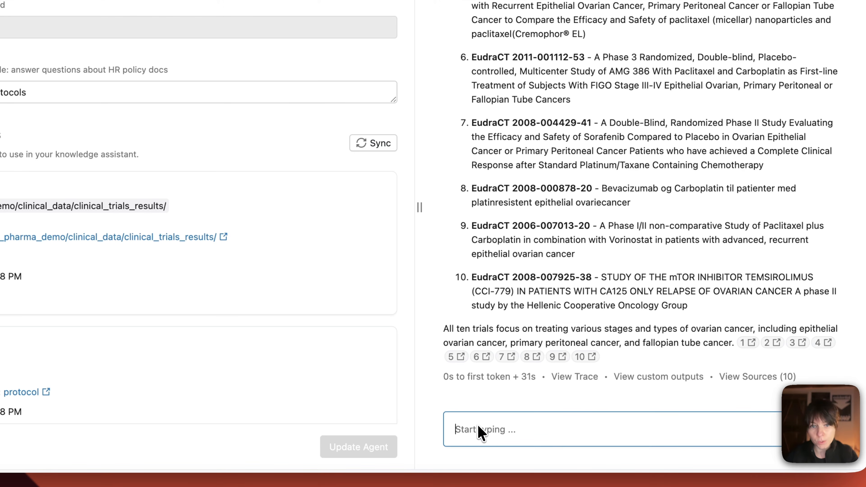
{"action": "key", "text": "super+v"}
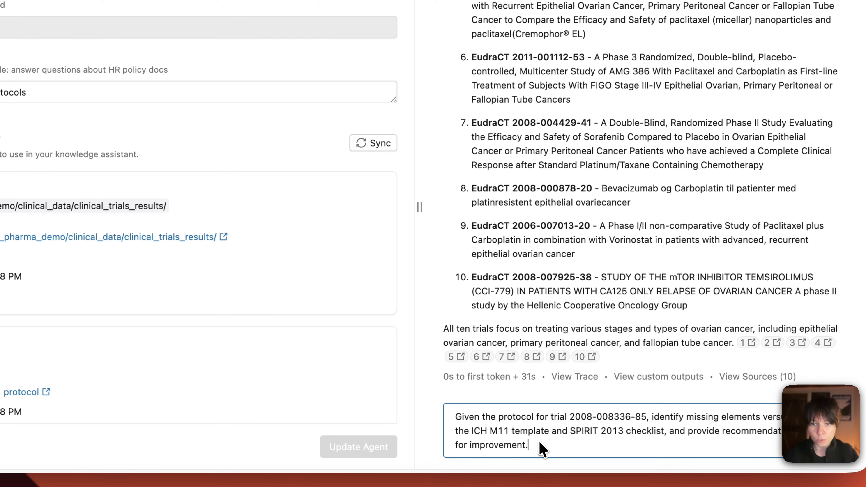
{"action": "key", "text": "Return"}
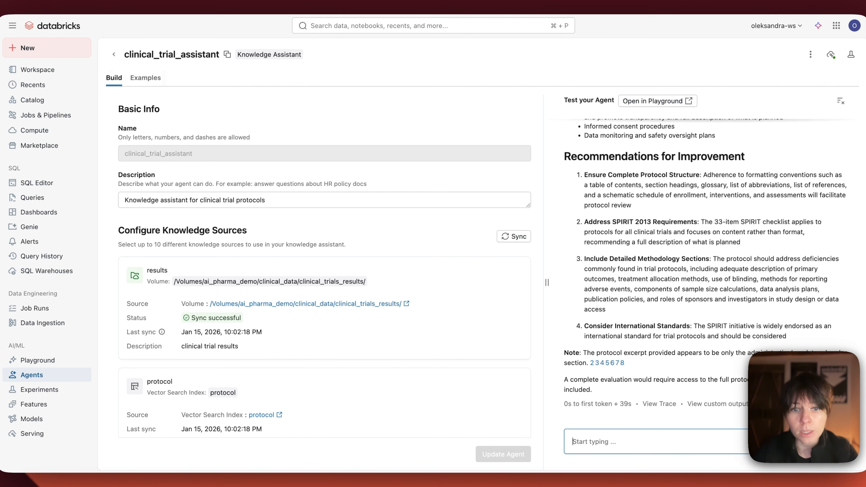
{"action": "key", "text": "ctrl+Tab"}
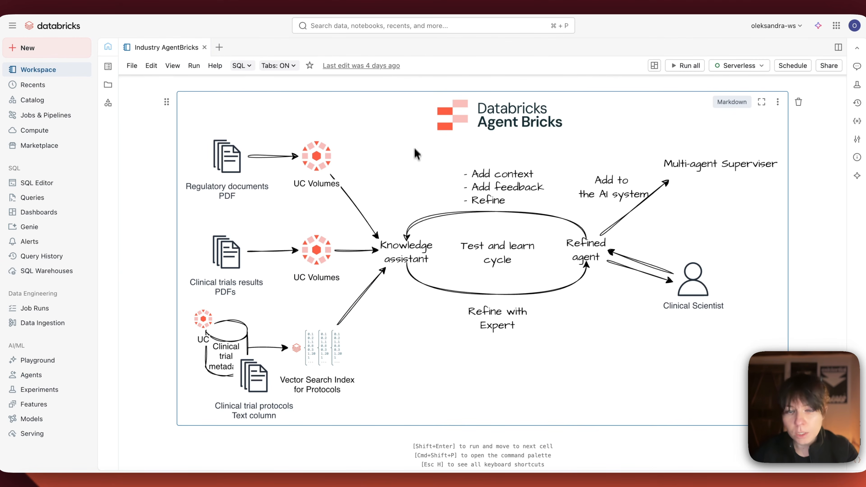